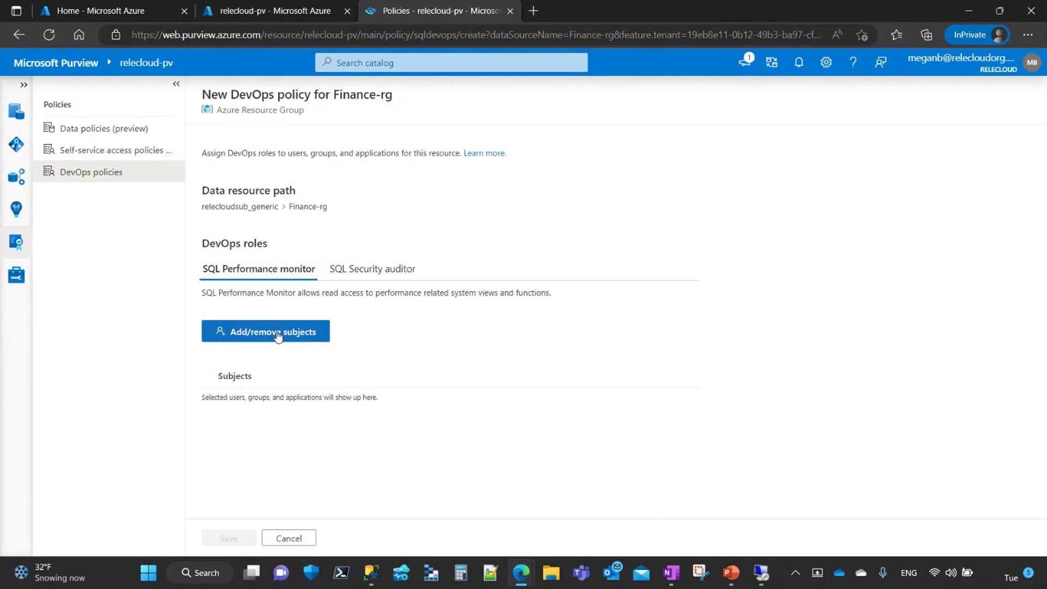
# Assign the AAD_Grp_PerfMon group to the SQL Performance monitor role in the Finance-rg DevOps policy
pyautogui.click(258, 341)
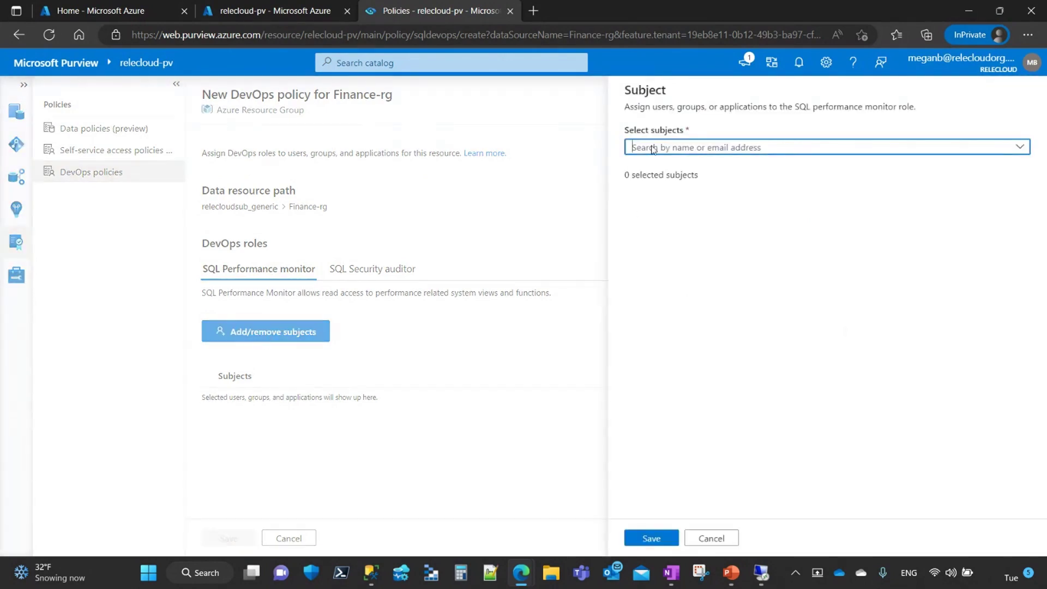
pyautogui.write('aaa')
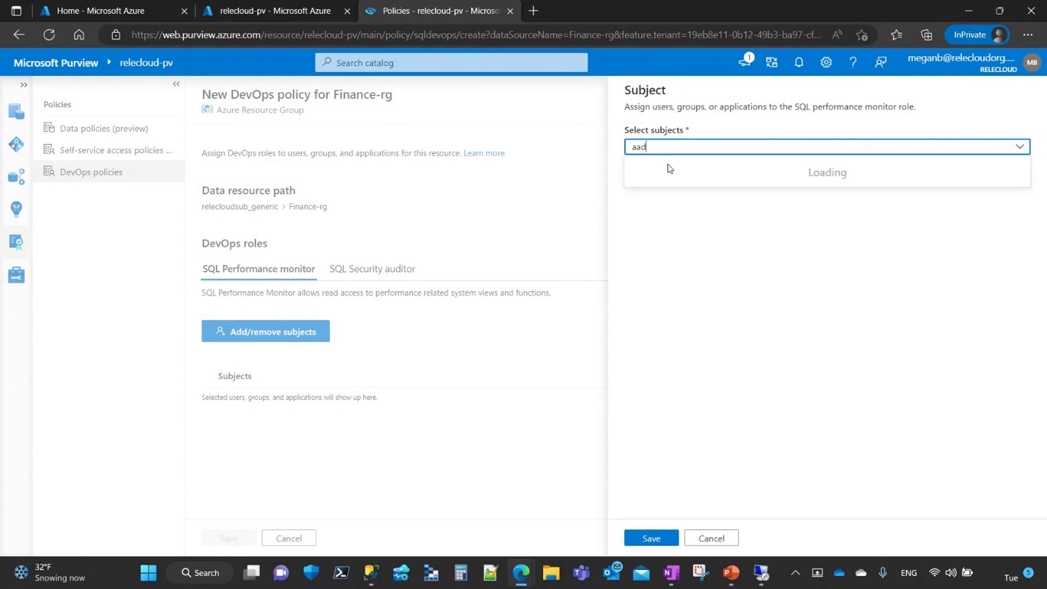
pyautogui.click(680, 293)
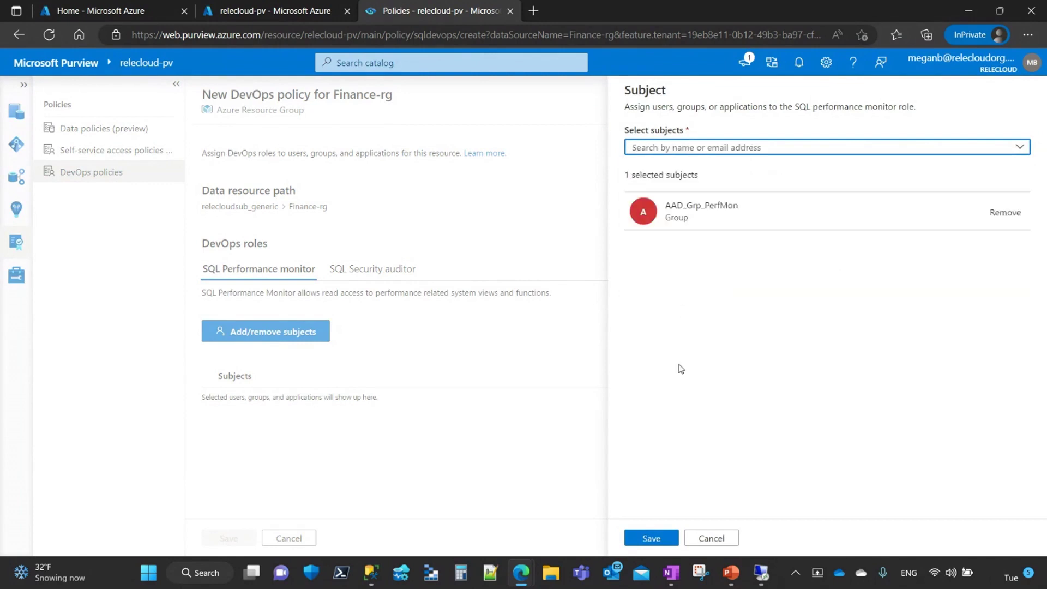
pyautogui.click(650, 541)
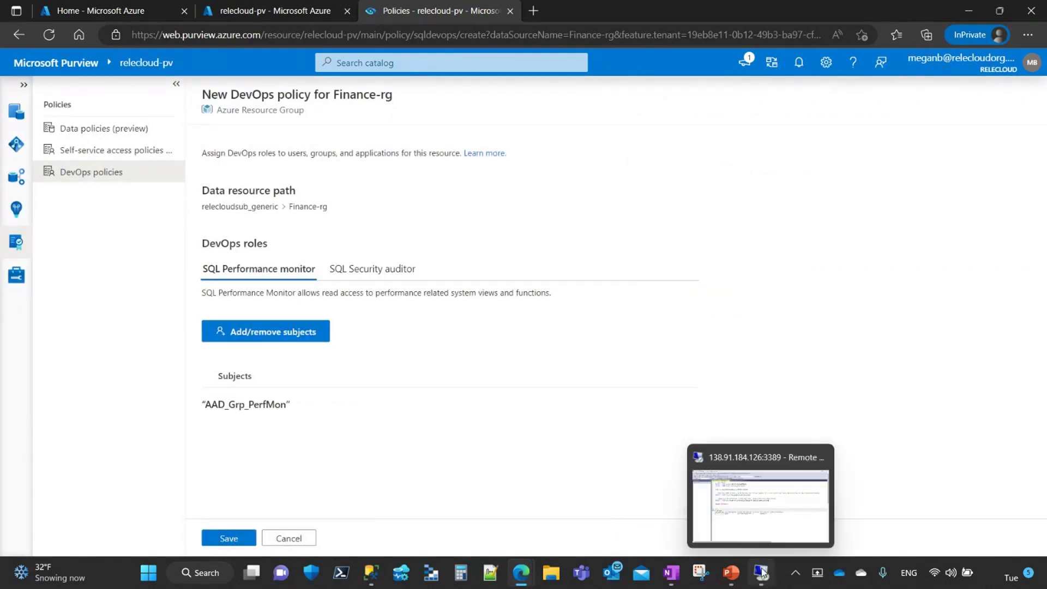
# Switch to SQL Server Management Studio and try to reconnect the SecAuditor commands query to relecloud-sql-srv1.database.windows.net
pyautogui.click(371, 573)
pyautogui.click(323, 129)
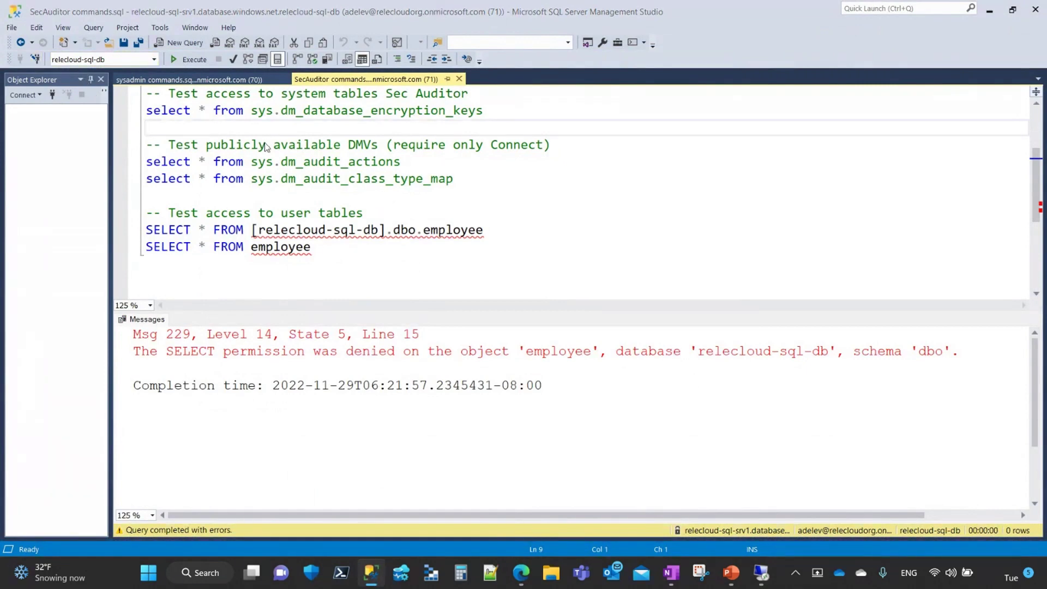
pyautogui.click(39, 60)
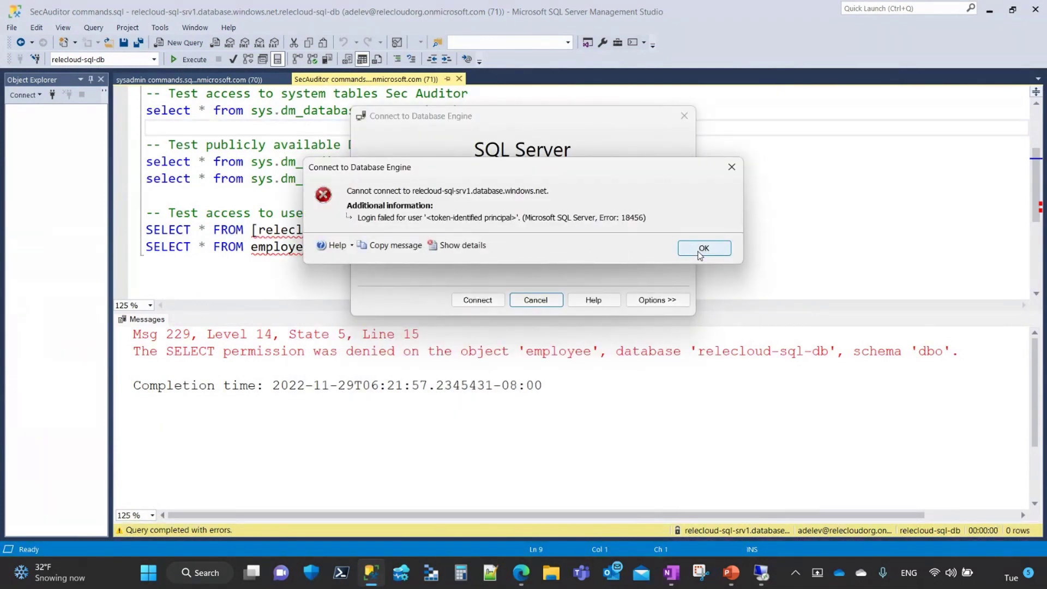
# Return to Microsoft Purview in the browser and save the new DevOps policy for Finance-rg
pyautogui.hotkey('alt', 'Tab')
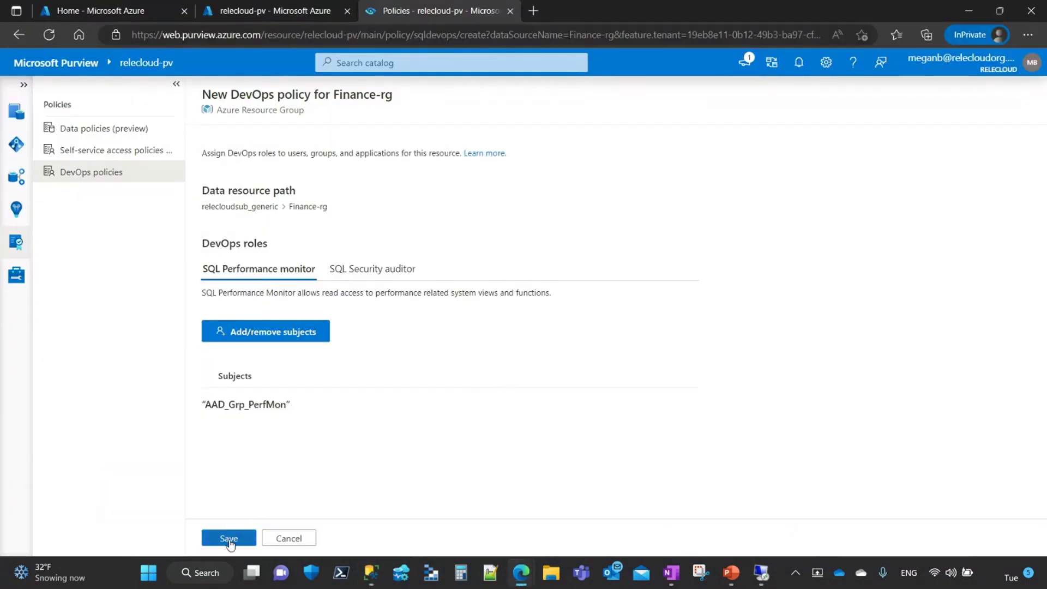
pyautogui.click(229, 538)
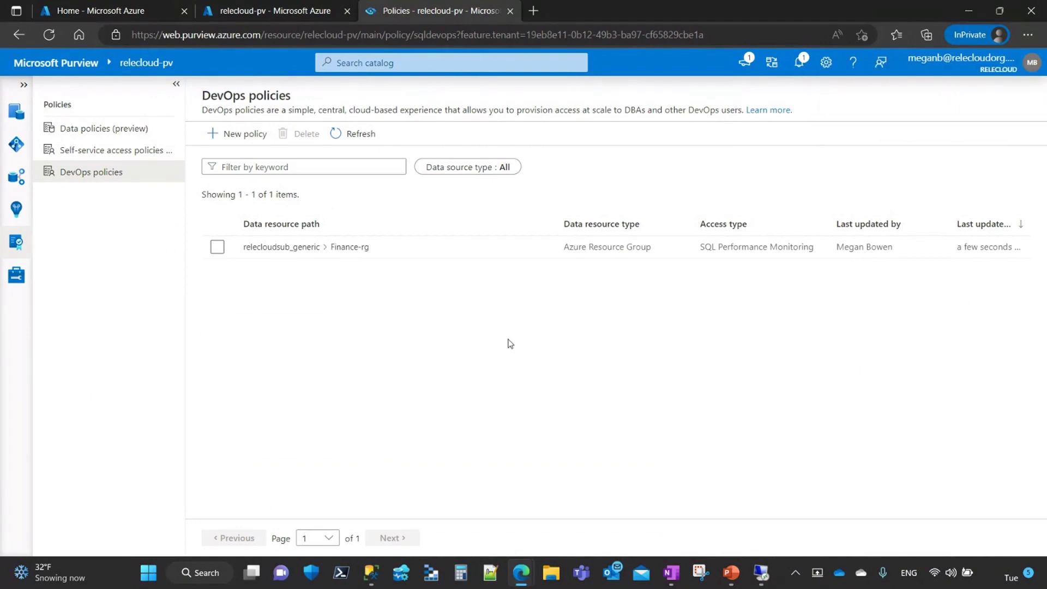
# Switch to SQL Server Management Studio and dismiss the failed connection attempt along with its error messages
pyautogui.hotkey('alt', 'Tab')
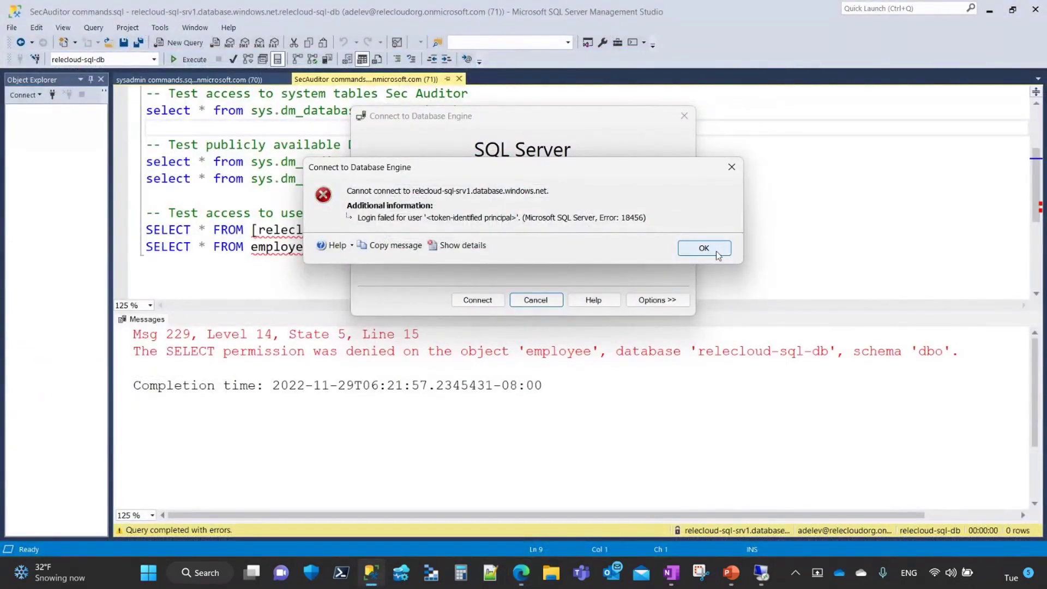
pyautogui.click(697, 247)
pyautogui.click(685, 116)
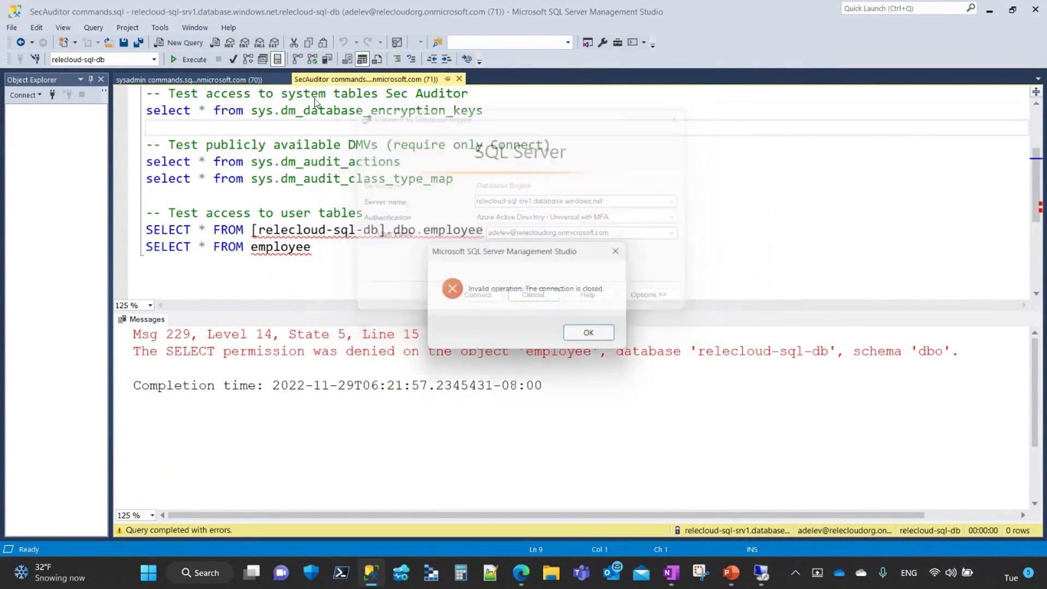
pyautogui.click(604, 336)
# Execute only the exec sys.sp_external_policy_refresh reload statement in the sysadmin commands query
pyautogui.click(188, 79)
pyautogui.moveTo(461, 162); pyautogui.dragTo(145, 162)
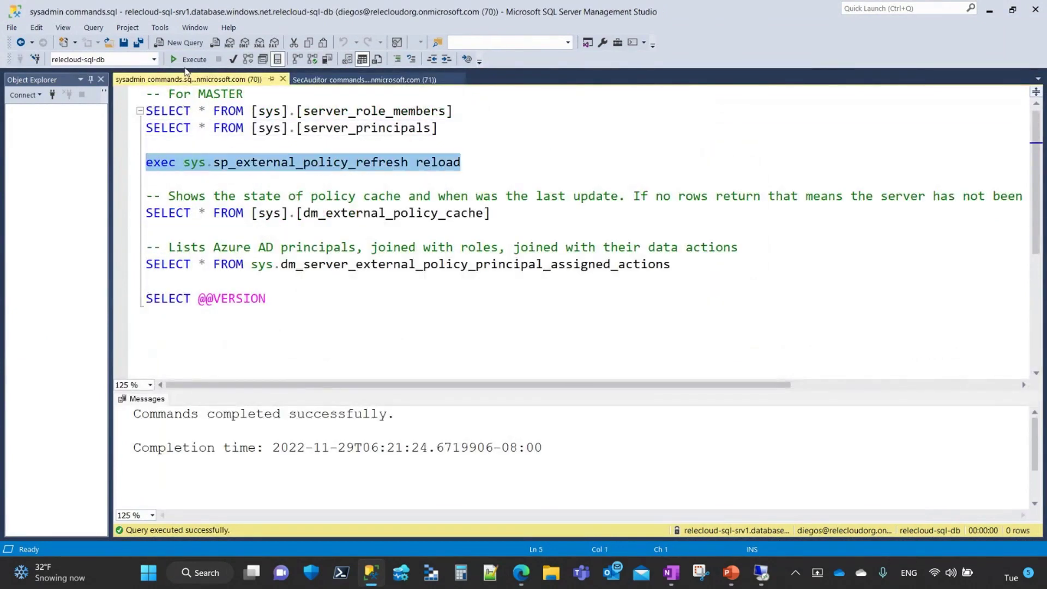
pyautogui.click(185, 60)
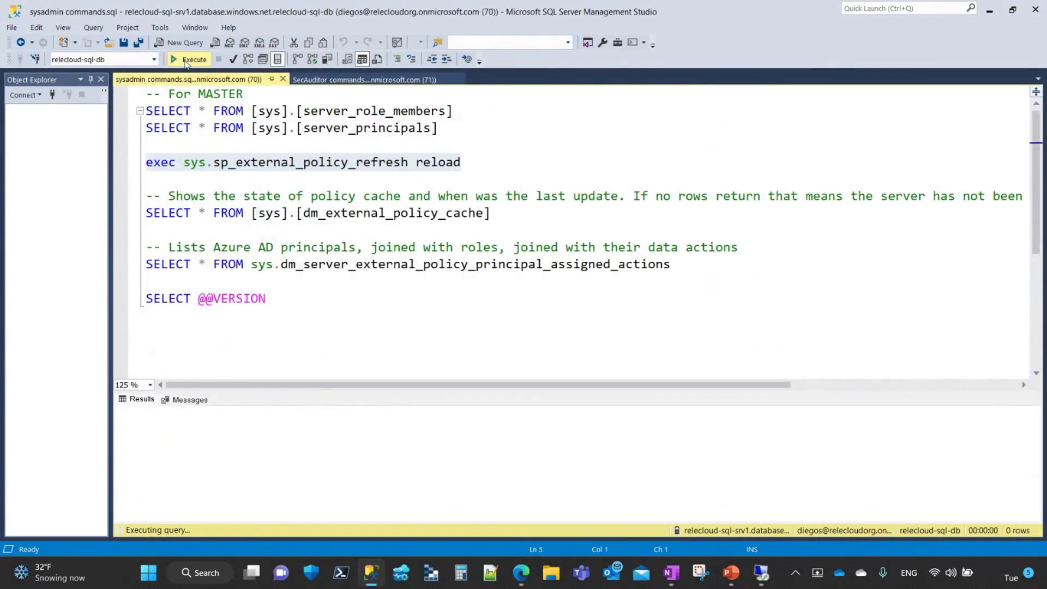
# Connect the SecAuditor commands query to relecloud-sql-srv1.database.windows.net with Azure Active Directory - Universal with MFA authentication
pyautogui.click(330, 80)
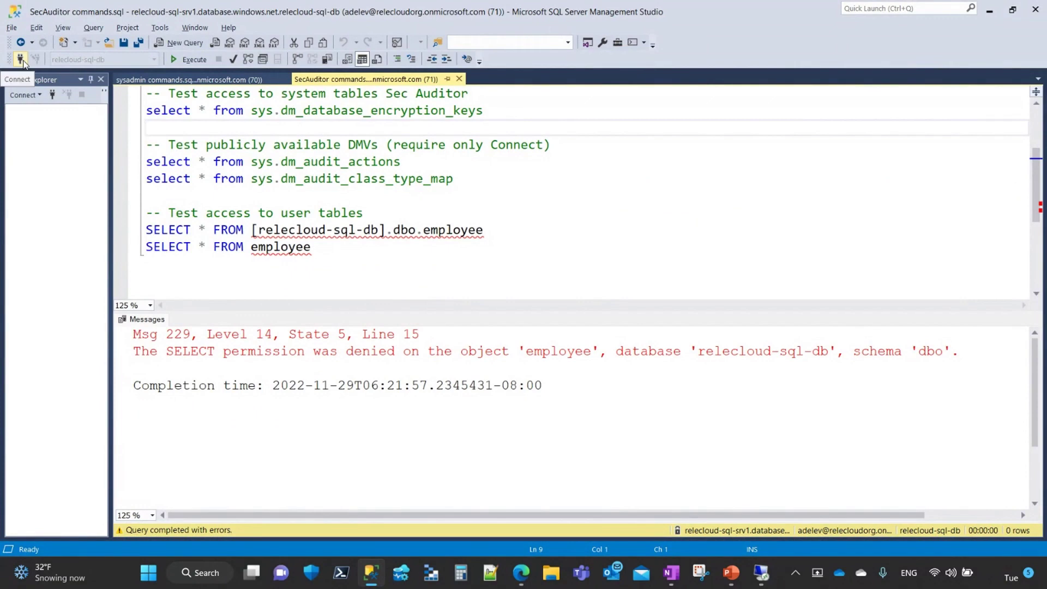
pyautogui.click(364, 162)
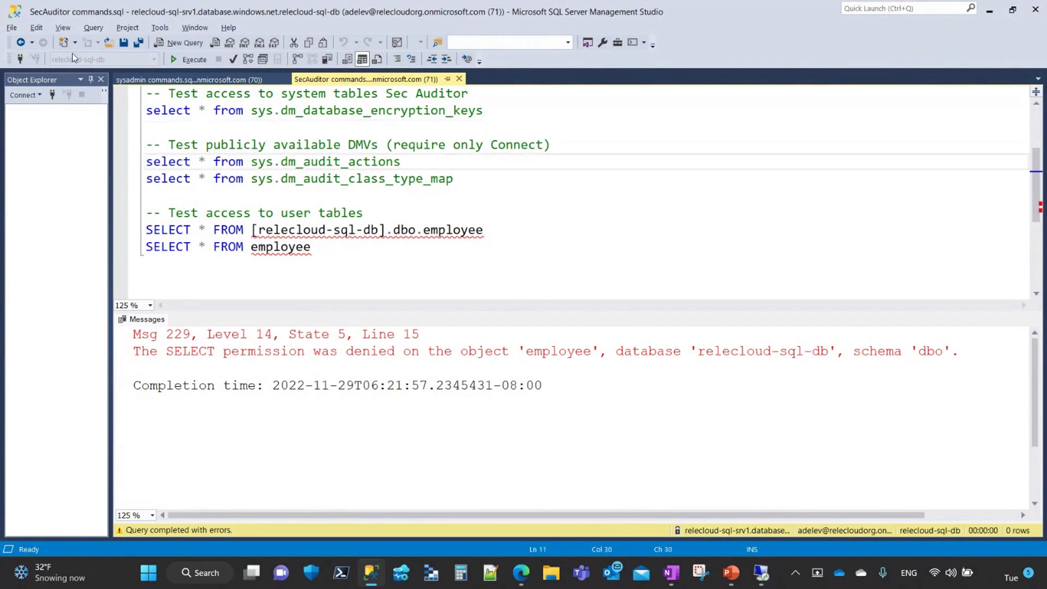
pyautogui.click(20, 59)
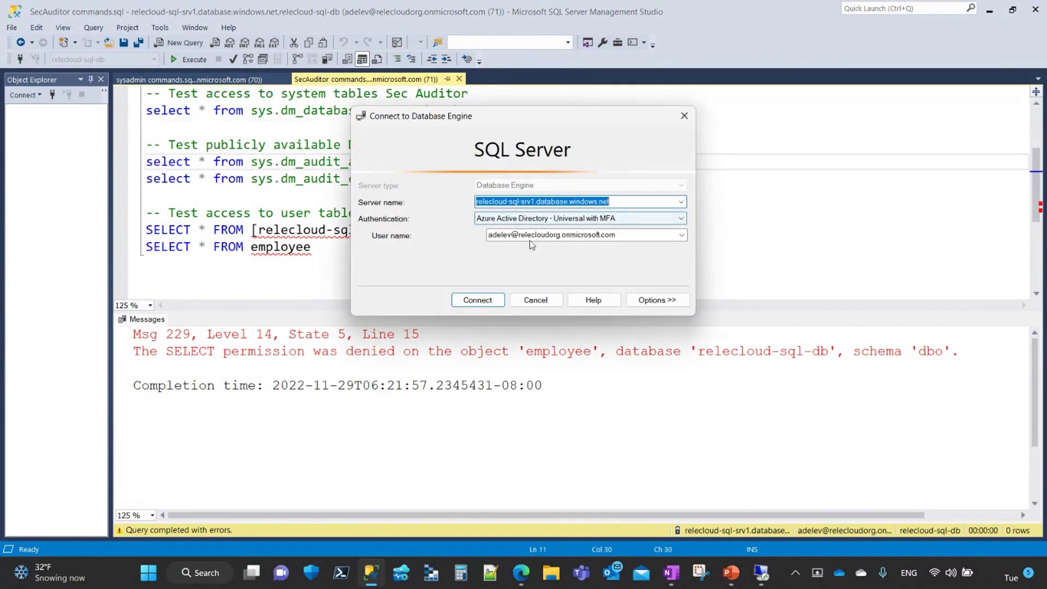
pyautogui.click(481, 301)
# Run the two Perf Mon test queries one at a time: sys.dm_io_virtual_file_stats, followed by sys.dm_os_wait_stats
pyautogui.scroll(2, 545, 218)
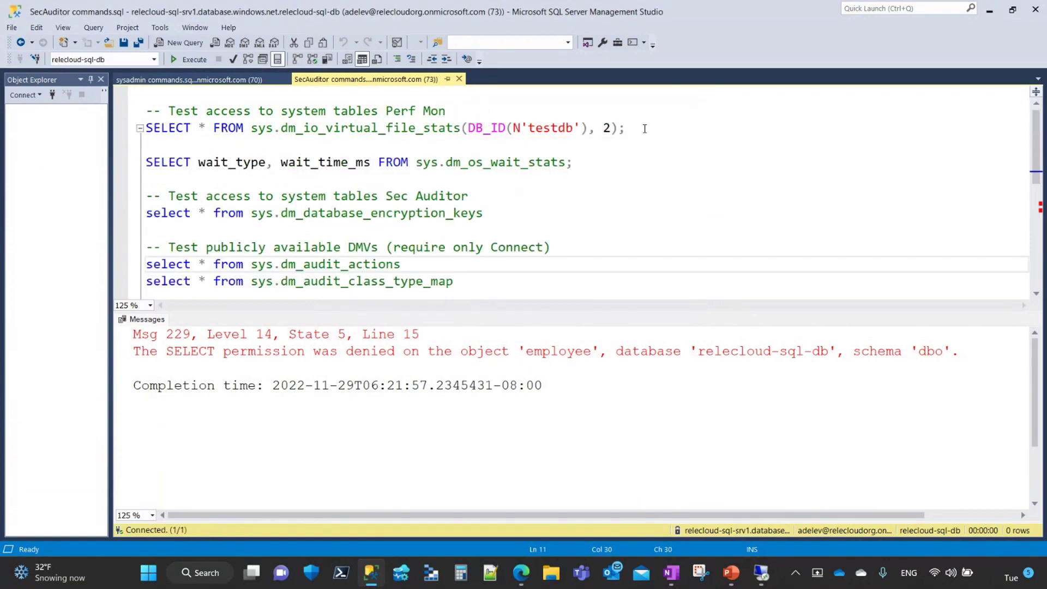
pyautogui.click(627, 127)
pyautogui.moveTo(627, 128); pyautogui.dragTo(145, 129)
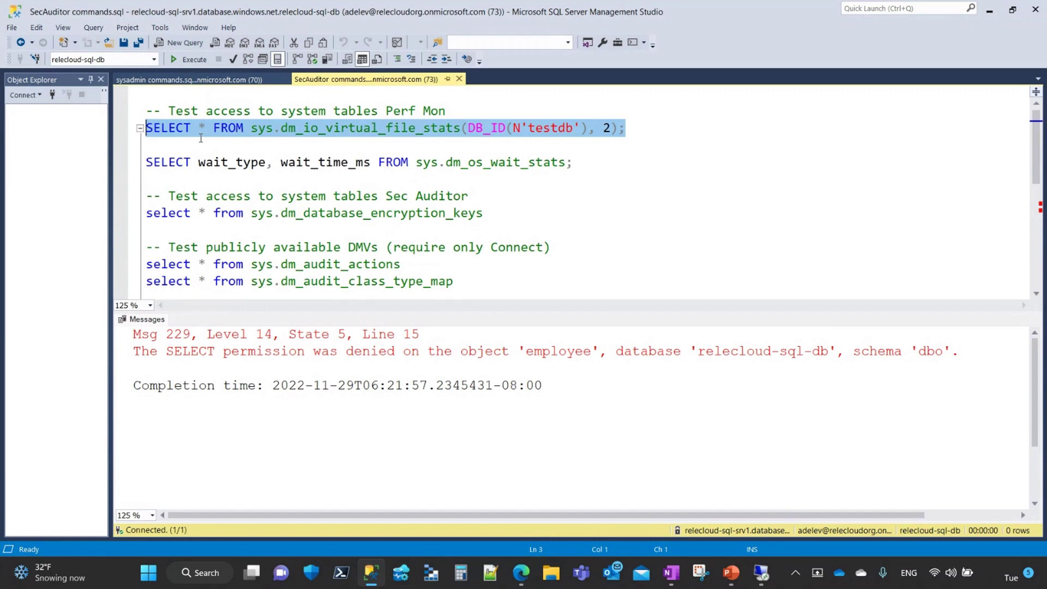
pyautogui.click(188, 60)
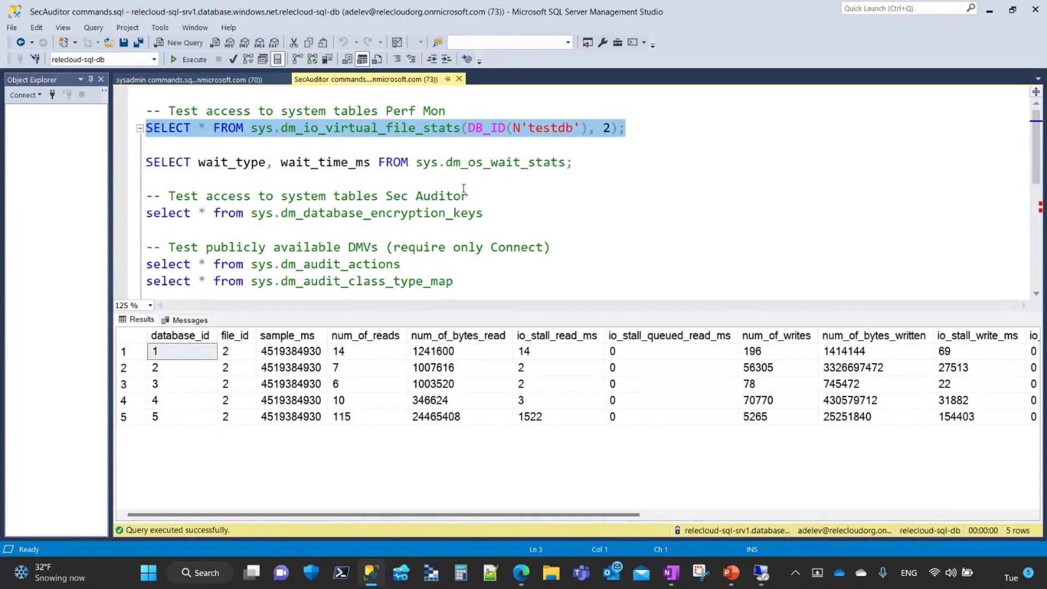
pyautogui.moveTo(577, 162); pyautogui.dragTo(140, 160)
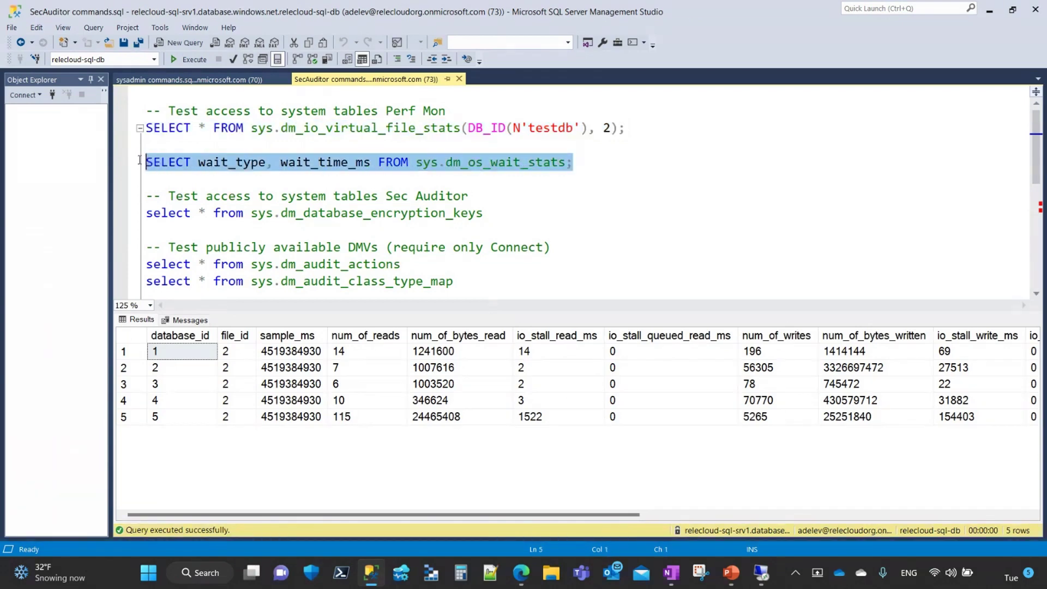
pyautogui.click(191, 59)
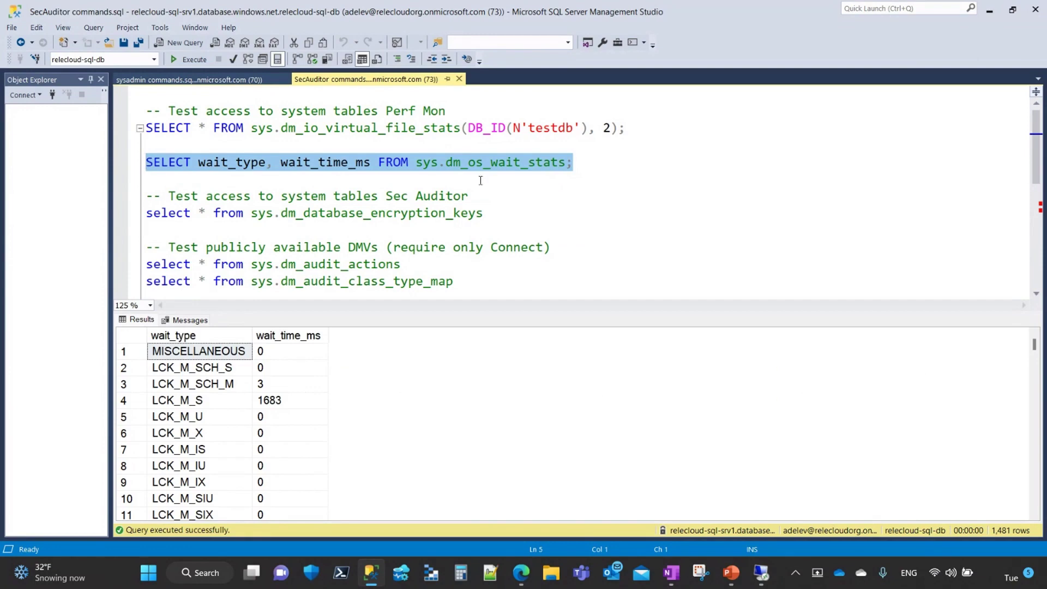
# Test restricted access by separately running the sys.dm_database_encryption_keys query and the SELECT on [relecloud-sql-db].dbo.employee
pyautogui.moveTo(484, 217); pyautogui.dragTo(136, 213)
pyautogui.click(185, 60)
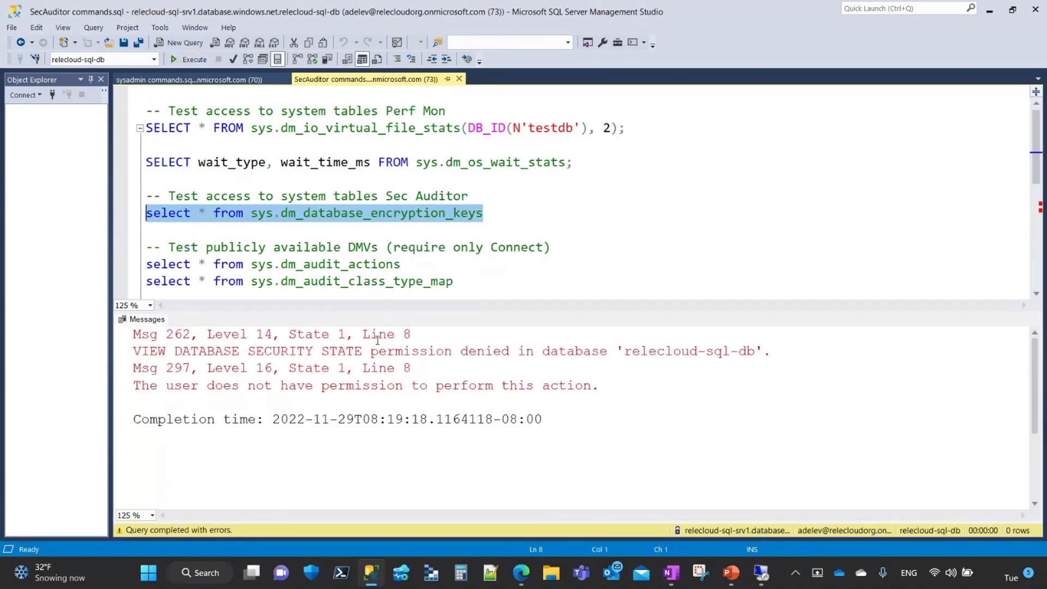
pyautogui.scroll(-1, 409, 236)
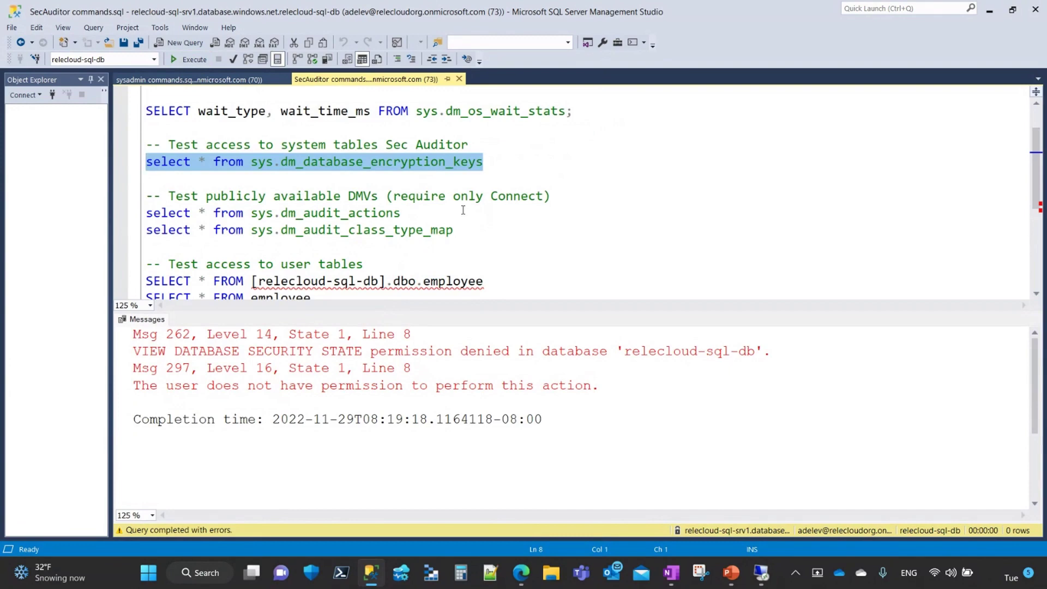
pyautogui.scroll(-1, 469, 207)
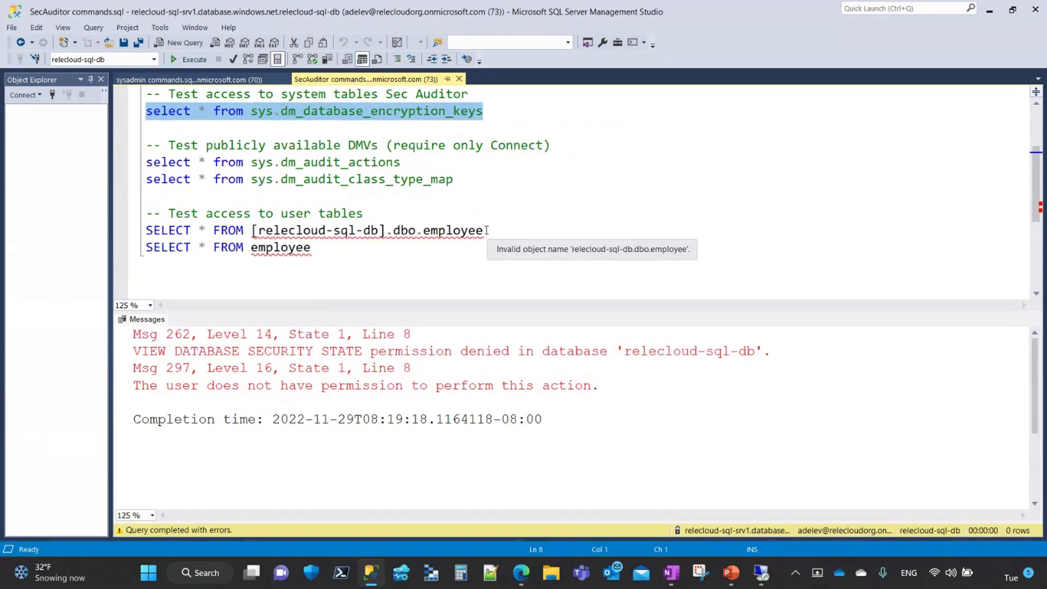
pyautogui.moveTo(486, 230); pyautogui.dragTo(144, 230)
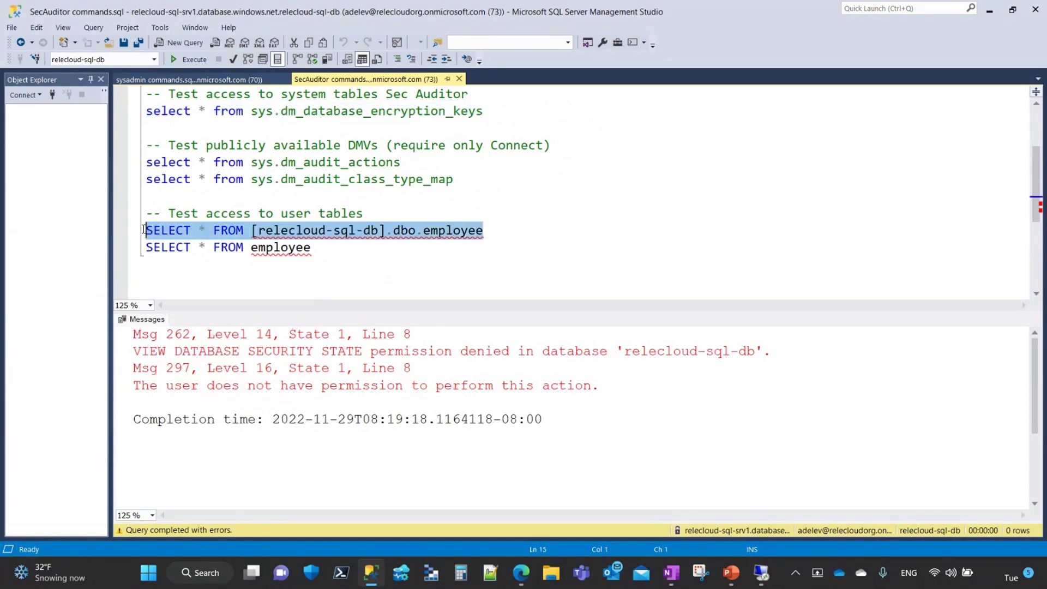
pyautogui.click(188, 60)
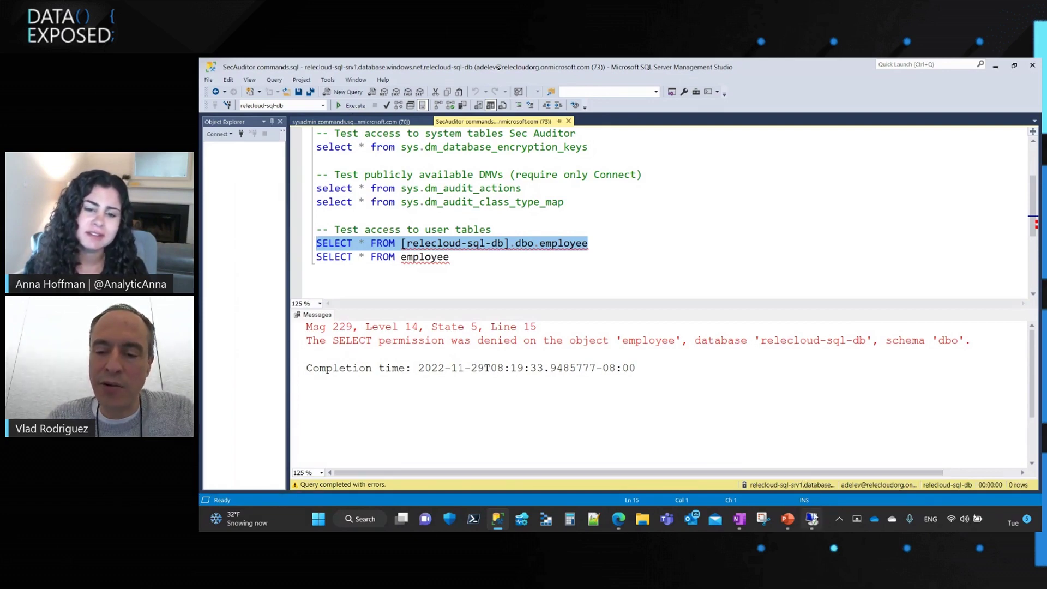
# Switch to the Remote Desktop session and reconnect the PerfMon SecAuditor commands query to vm-finance,1433 with the test user's account
pyautogui.moveTo(812, 522)
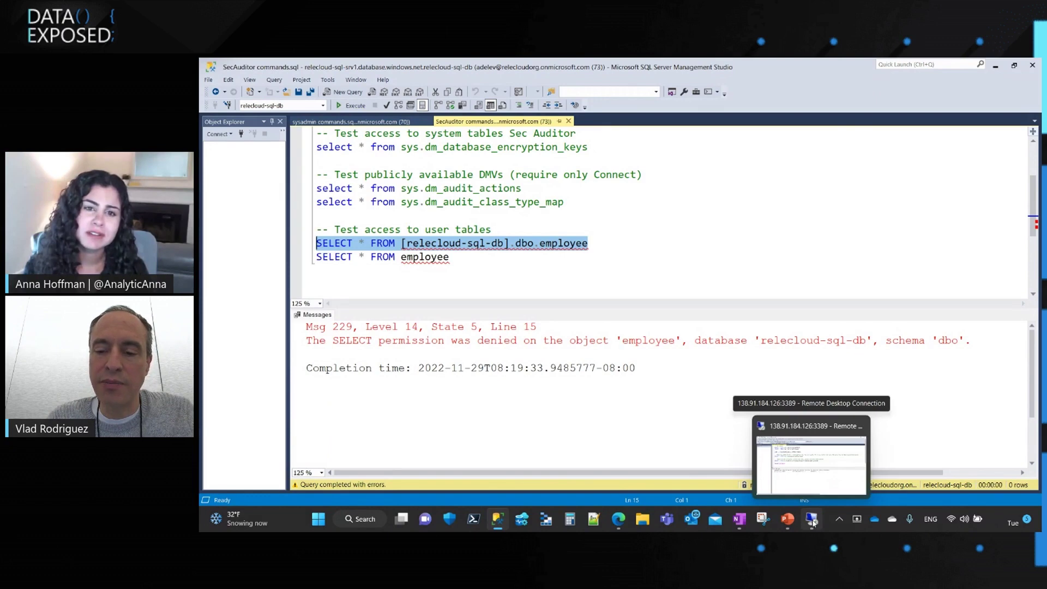
pyautogui.click(813, 522)
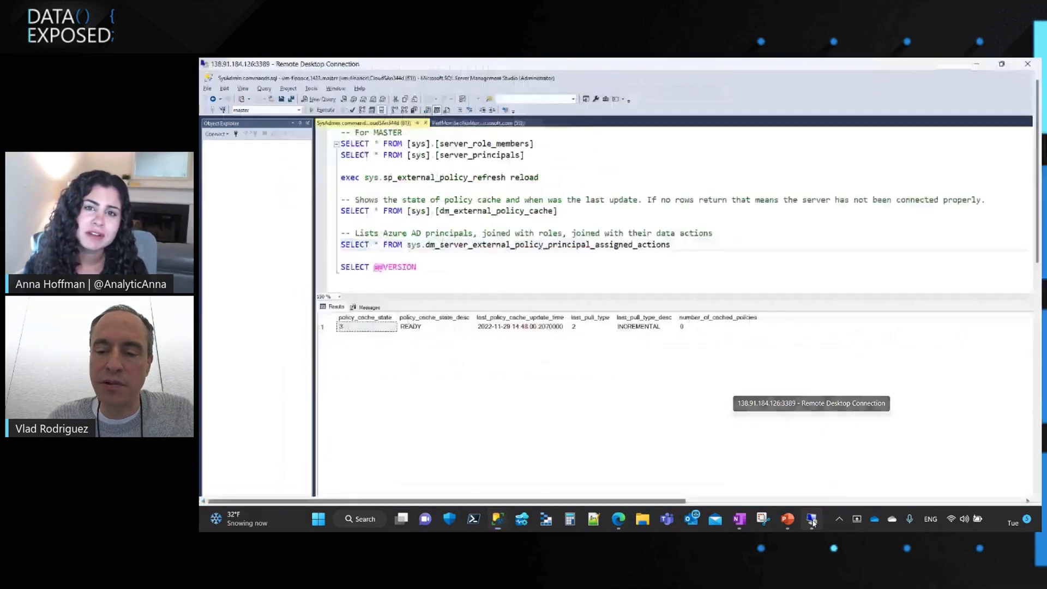
pyautogui.hotkey('ctrl', 'Tab')
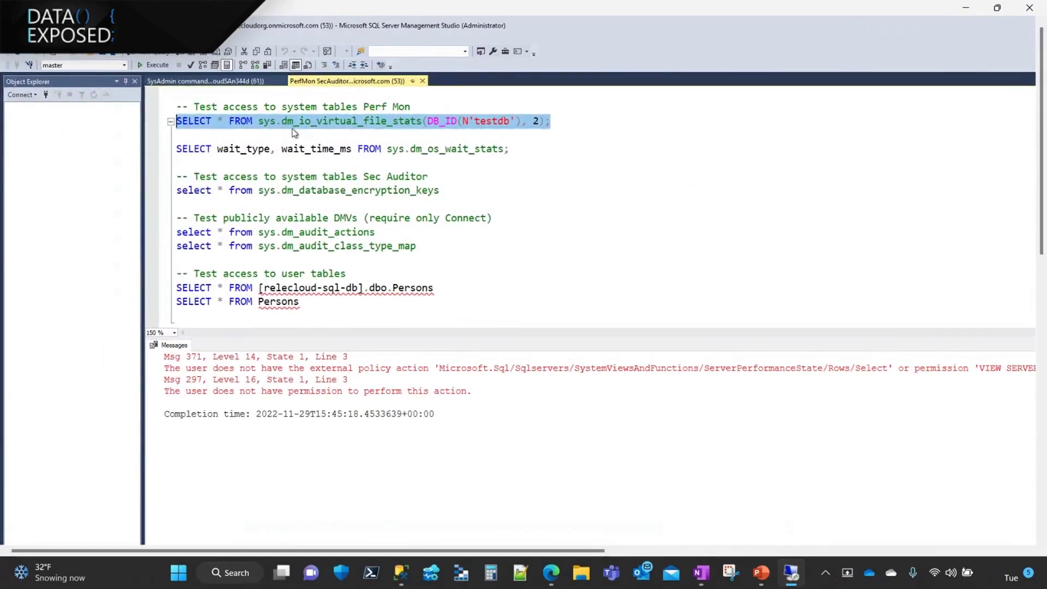
pyautogui.click(451, 154)
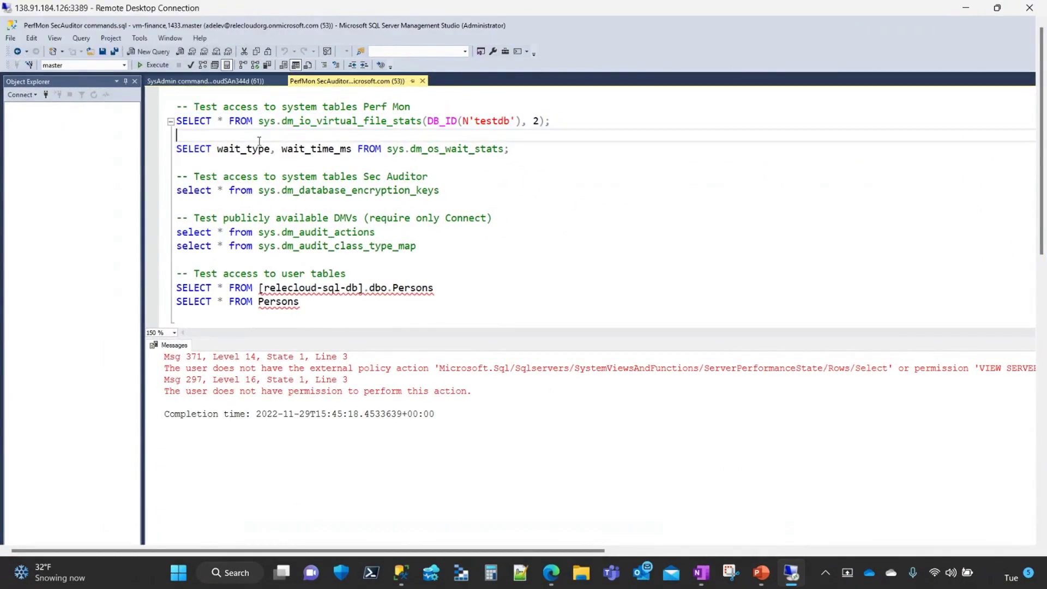
pyautogui.click(29, 66)
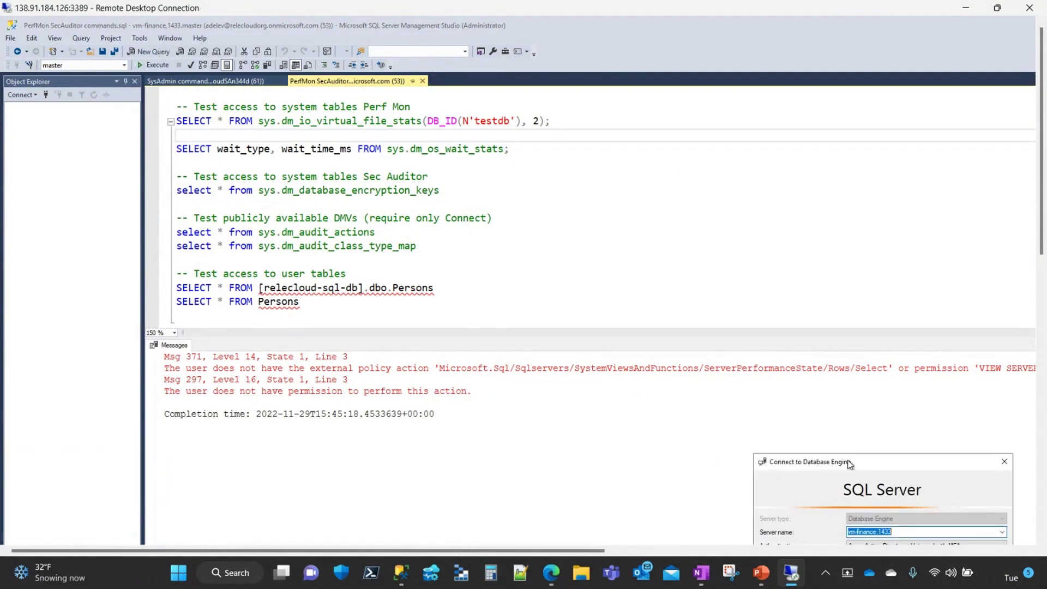
pyautogui.click(641, 202)
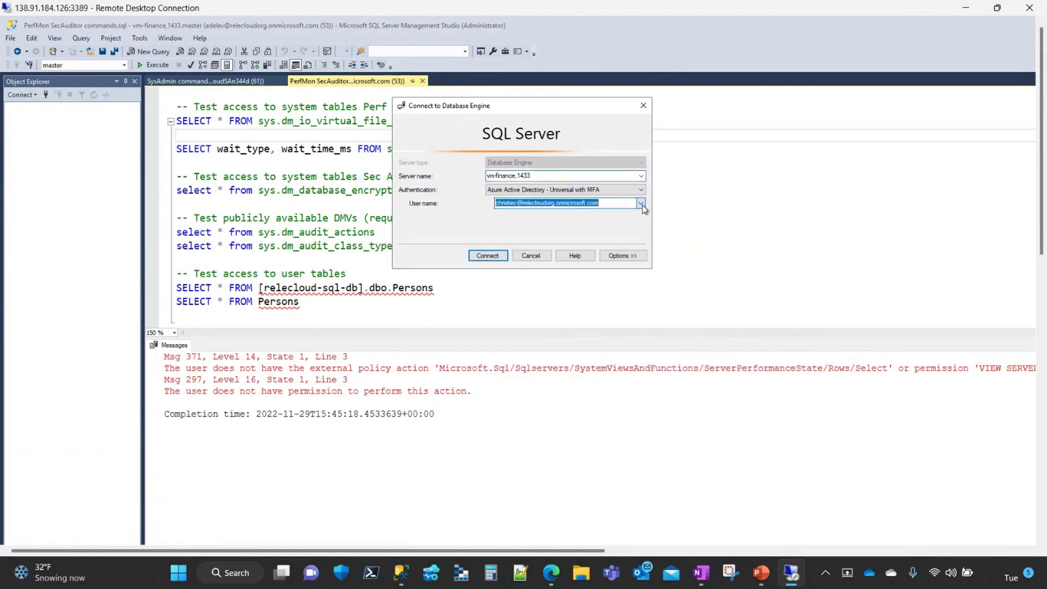
pyautogui.click(545, 220)
pyautogui.click(487, 255)
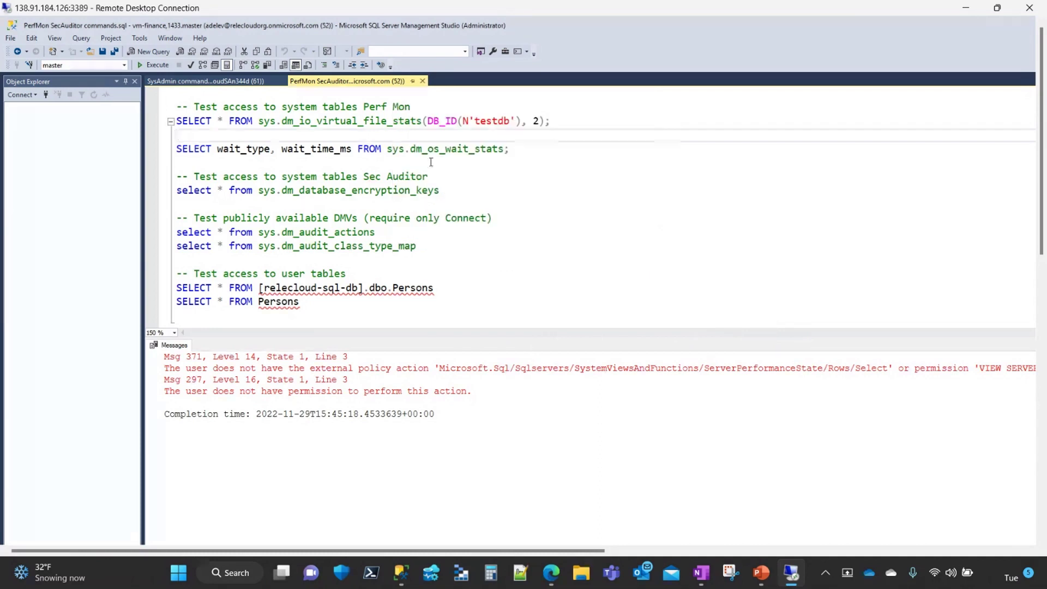
# On vm-finance, separately run the sys.dm_io_virtual_file_stats query and the SELECT on [relecloud-sql-db].dbo.Persons
pyautogui.moveTo(554, 121); pyautogui.dragTo(167, 116)
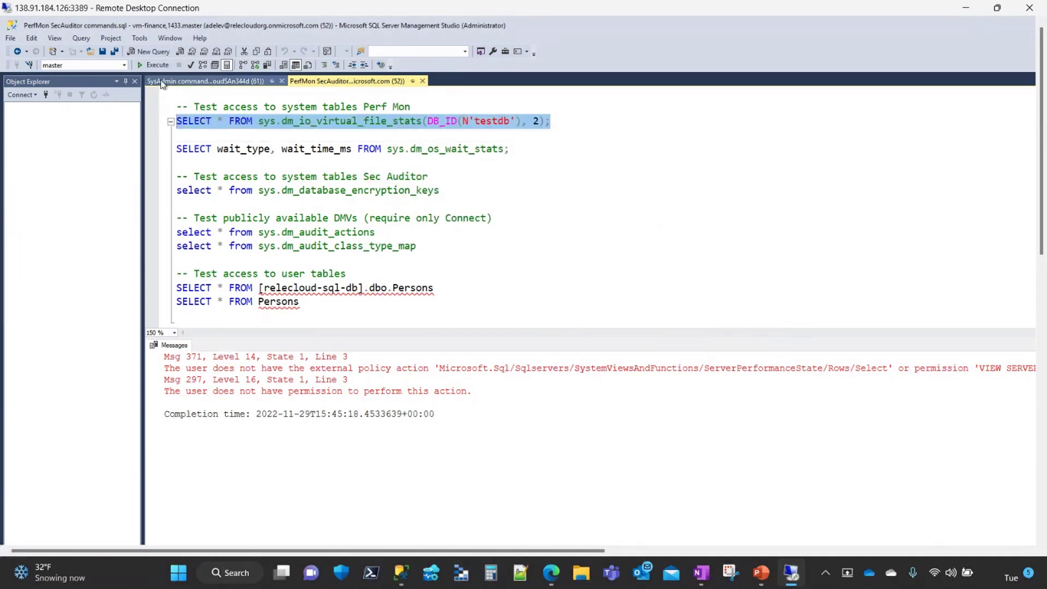
pyautogui.click(155, 65)
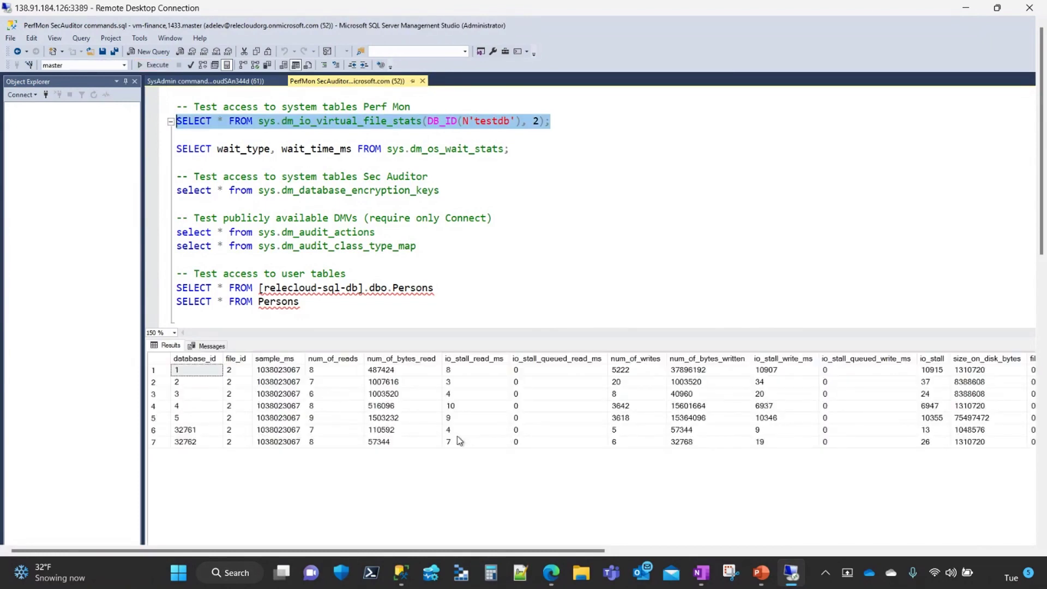
pyautogui.moveTo(434, 287); pyautogui.dragTo(171, 285)
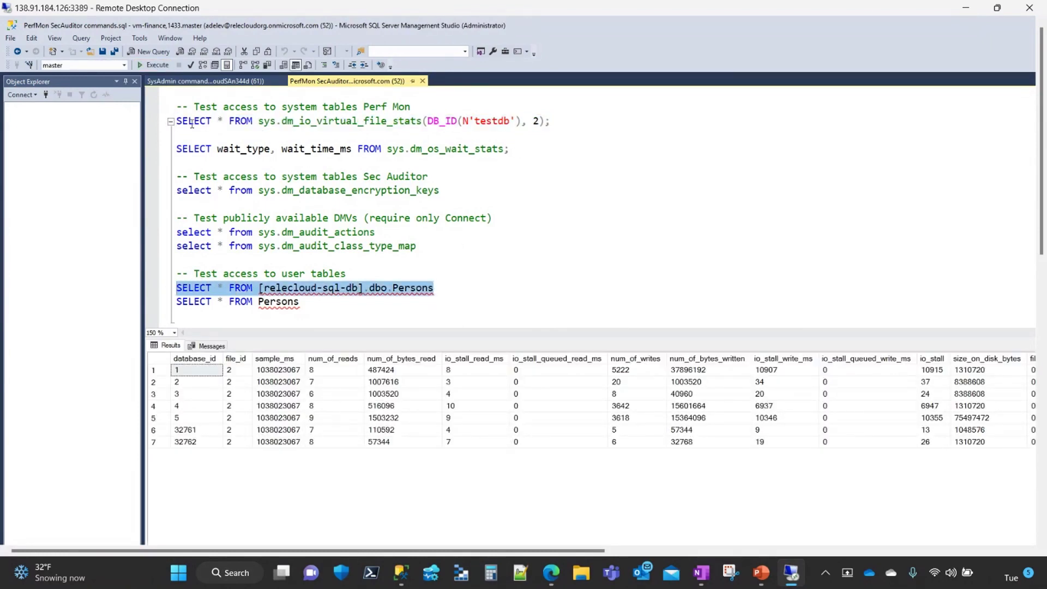
pyautogui.click(150, 65)
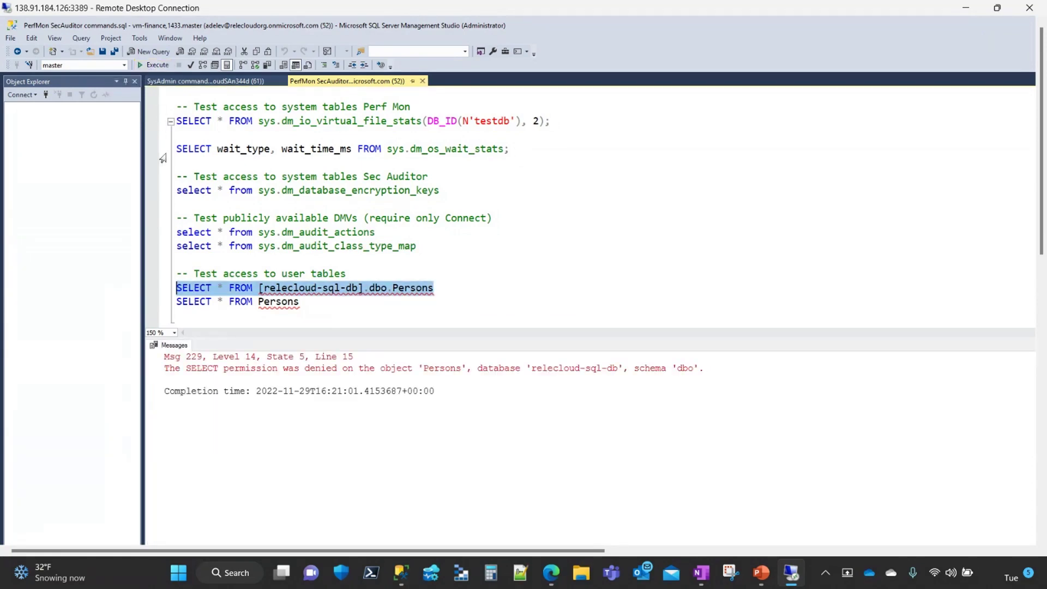